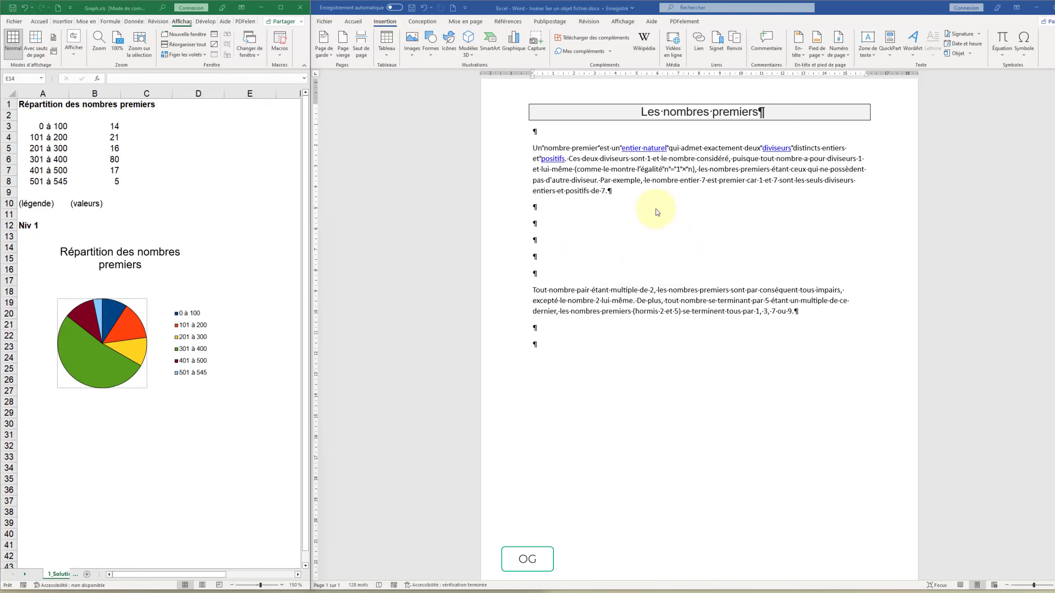
Place the caret on the empty line between the two prime-number paragraphs
left_click(568, 228)
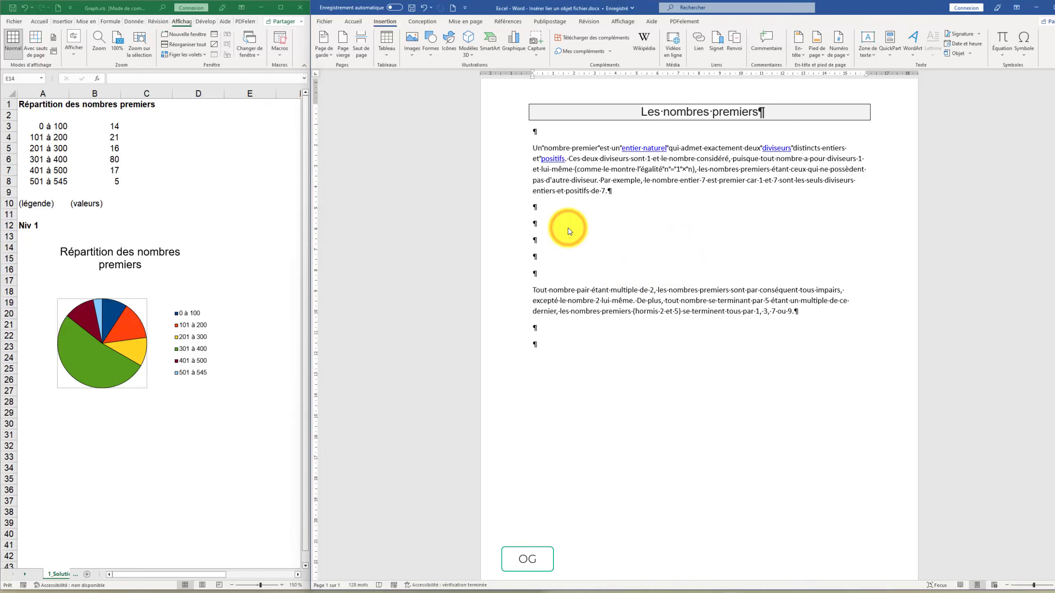
left_click(568, 228)
left_click(546, 223)
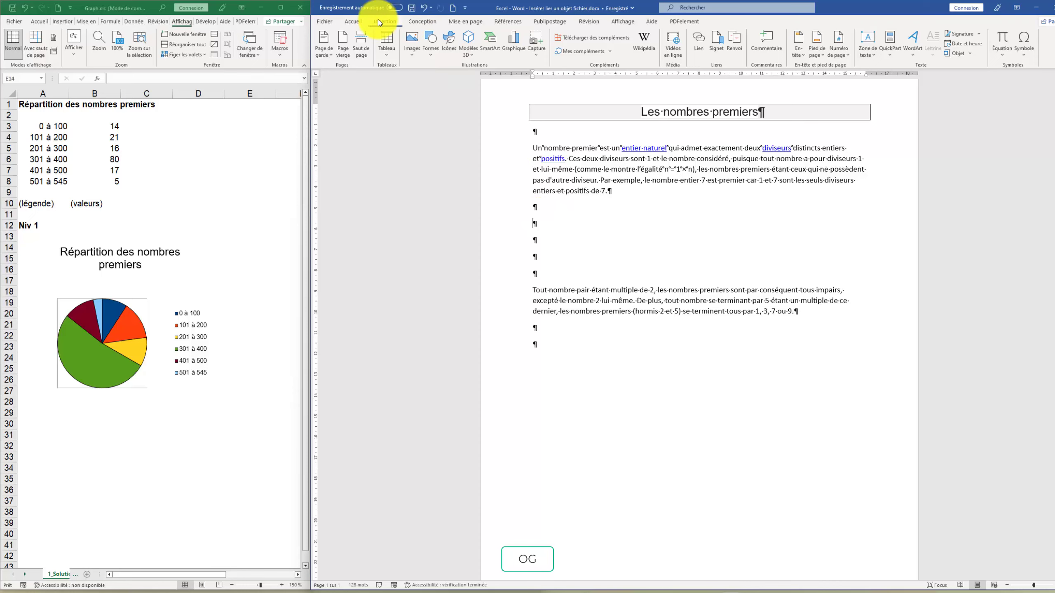
Set up an Insert Object from file with 'Lier au fichier' ticked, and browse for the source file
left_click(948, 52)
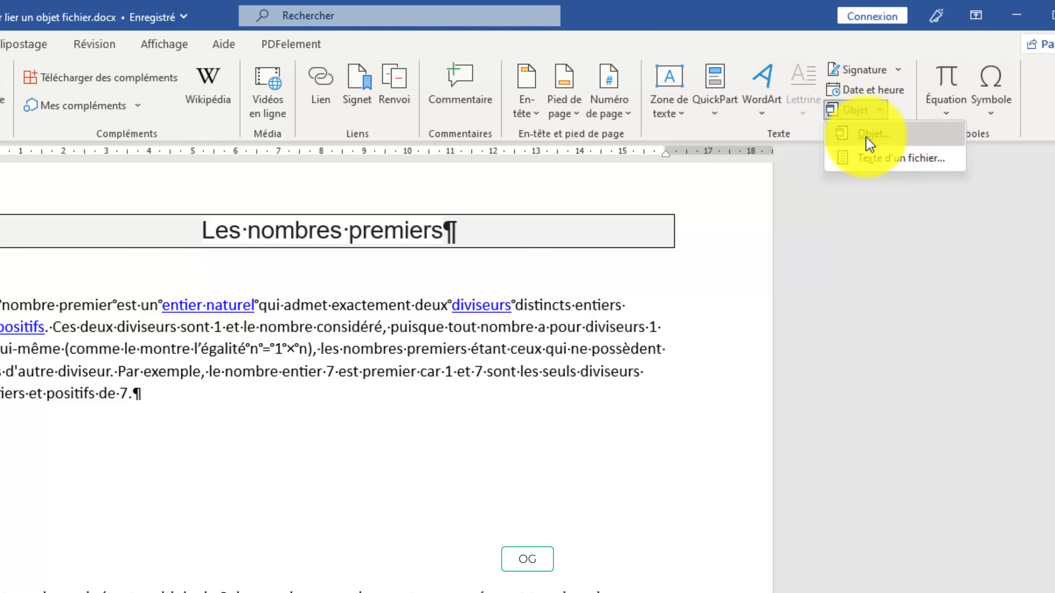
left_click(865, 138)
left_click_drag(442, 335, 359, 358)
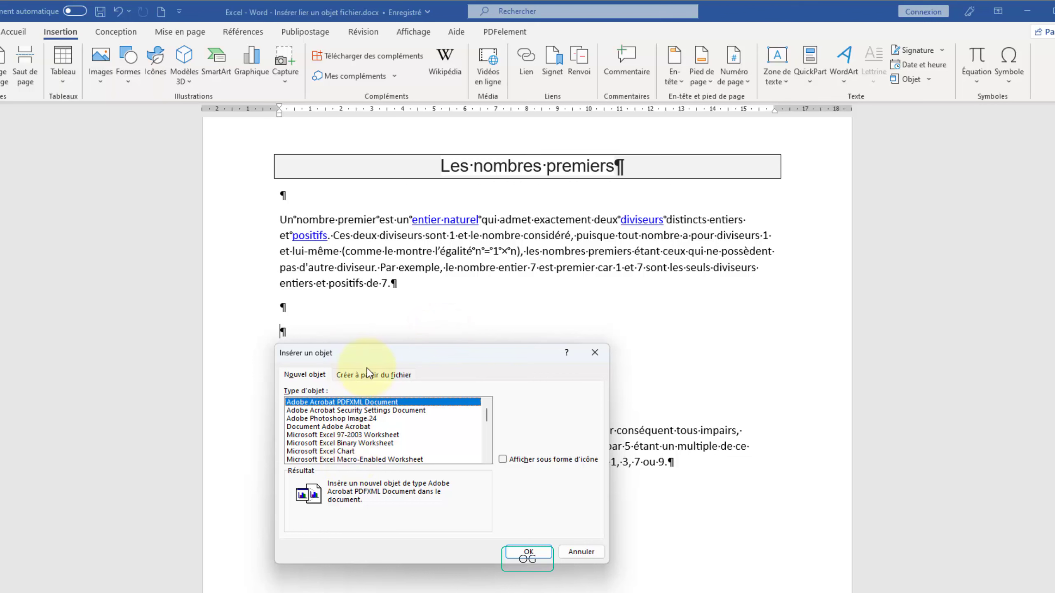
left_click(351, 375)
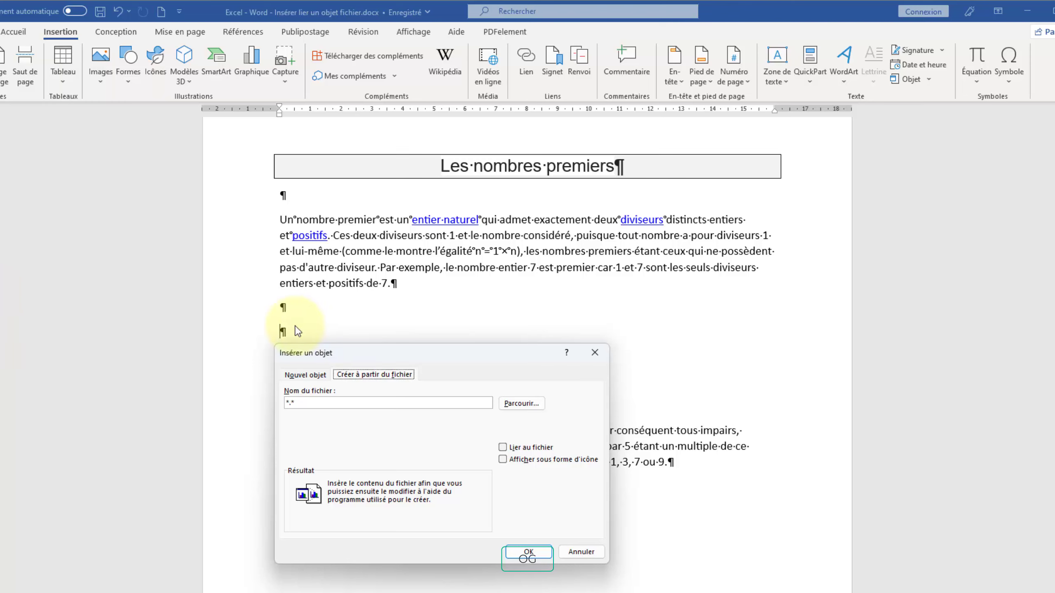
left_click(516, 449)
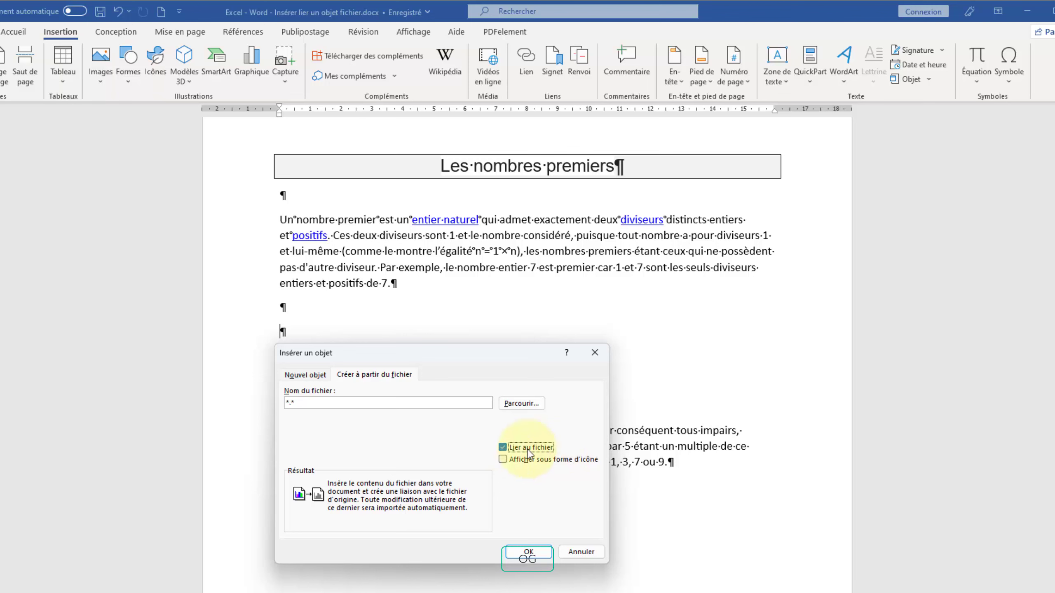
left_click(520, 405)
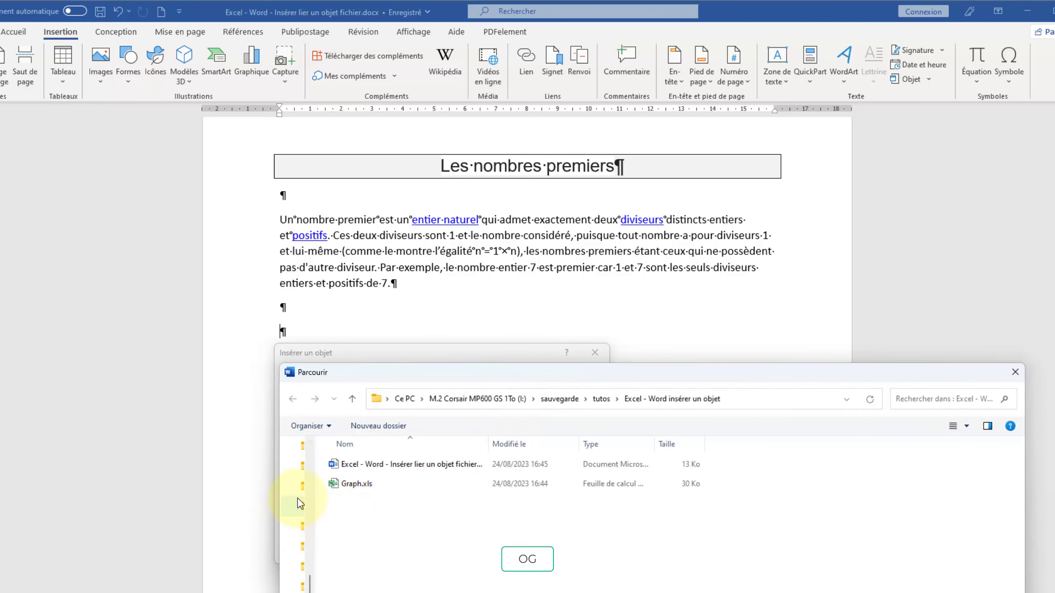
Choose Graph.xls and insert it as a linked object showing its table and pie chart
left_click(348, 487)
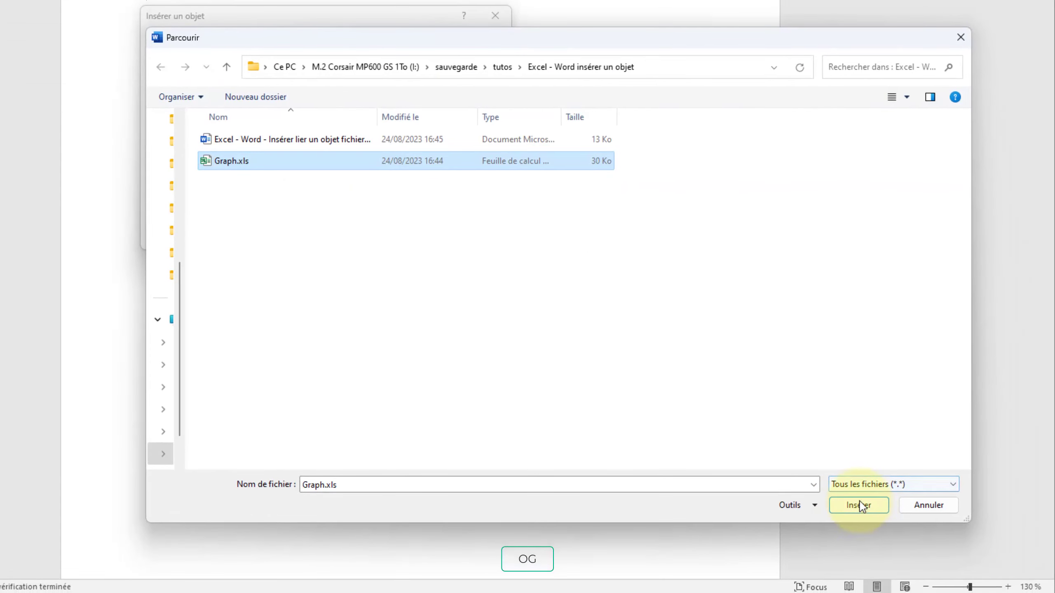
left_click(859, 500)
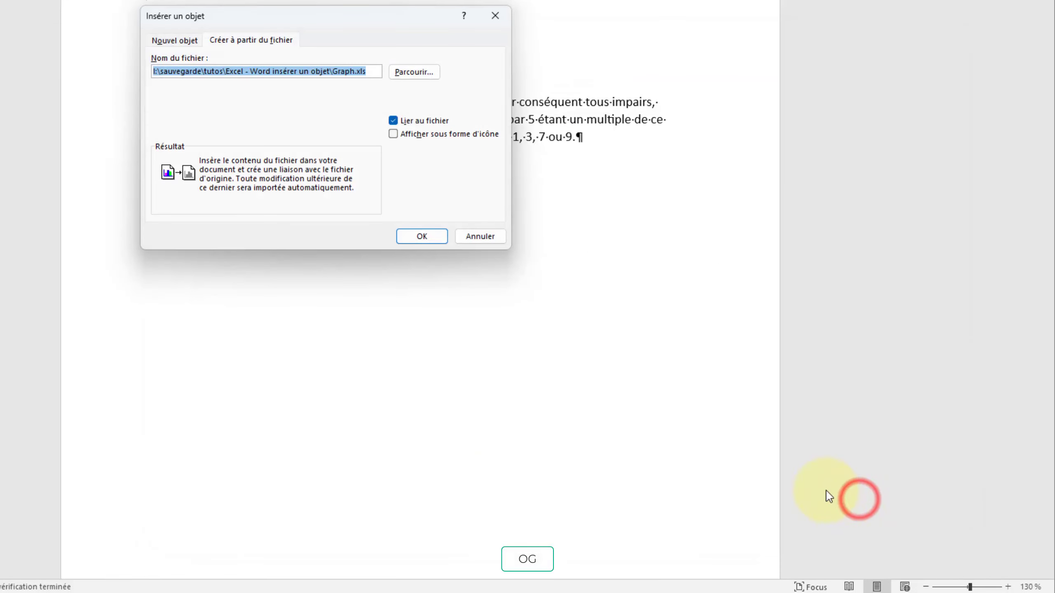
left_click(421, 236)
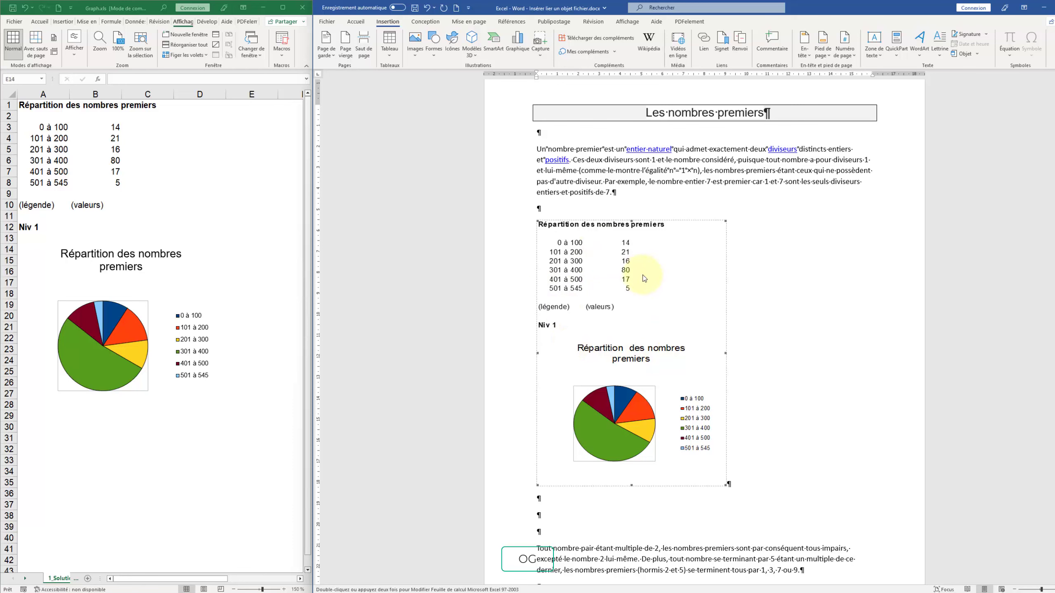
Give the Excel title cells A1:C1 a yellow fill colour
left_click(25, 104)
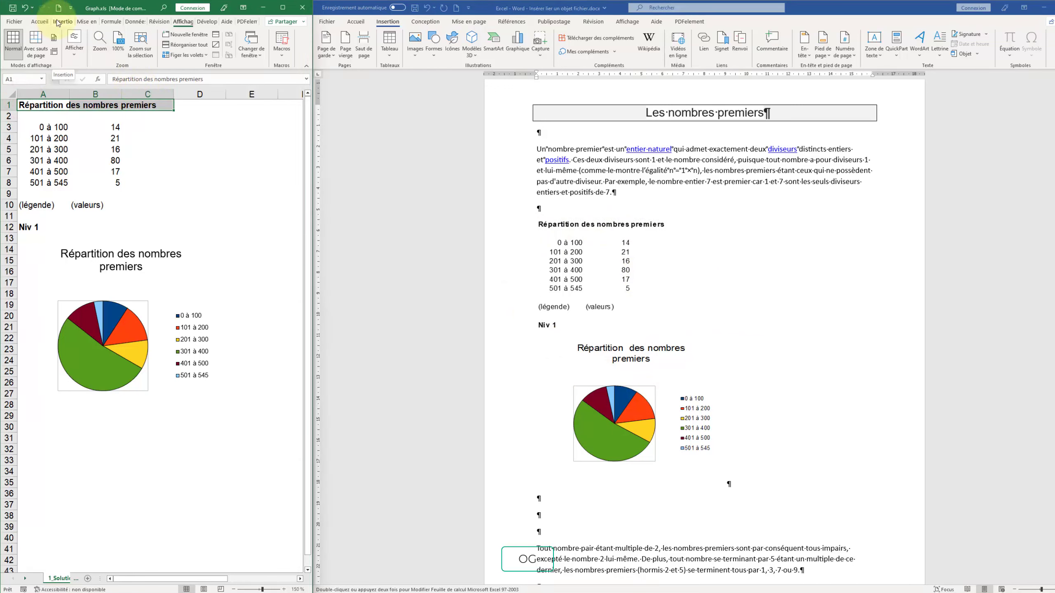
left_click(40, 21)
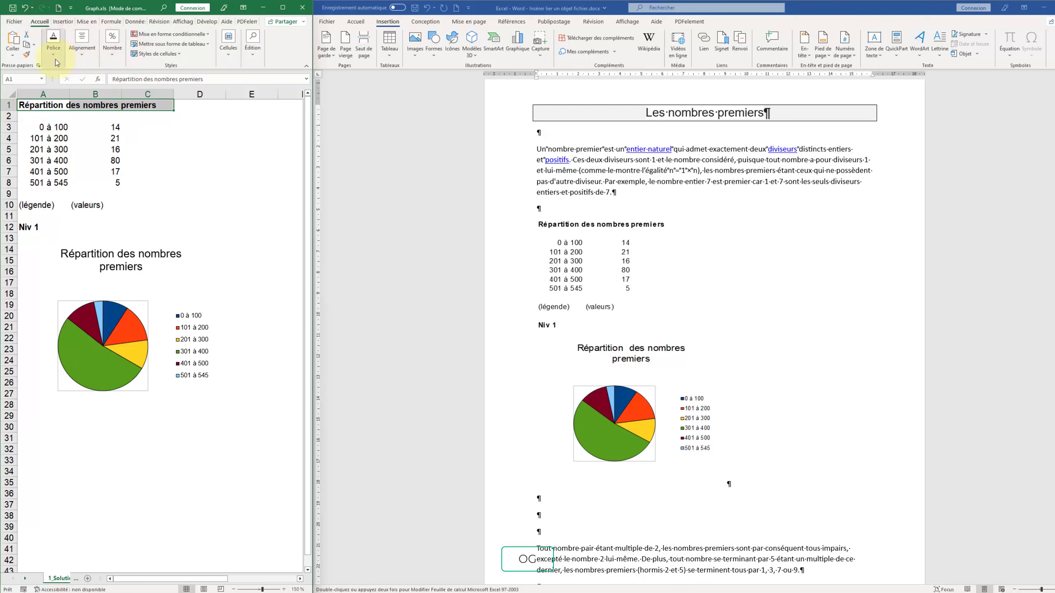
left_click(54, 53)
left_click(117, 92)
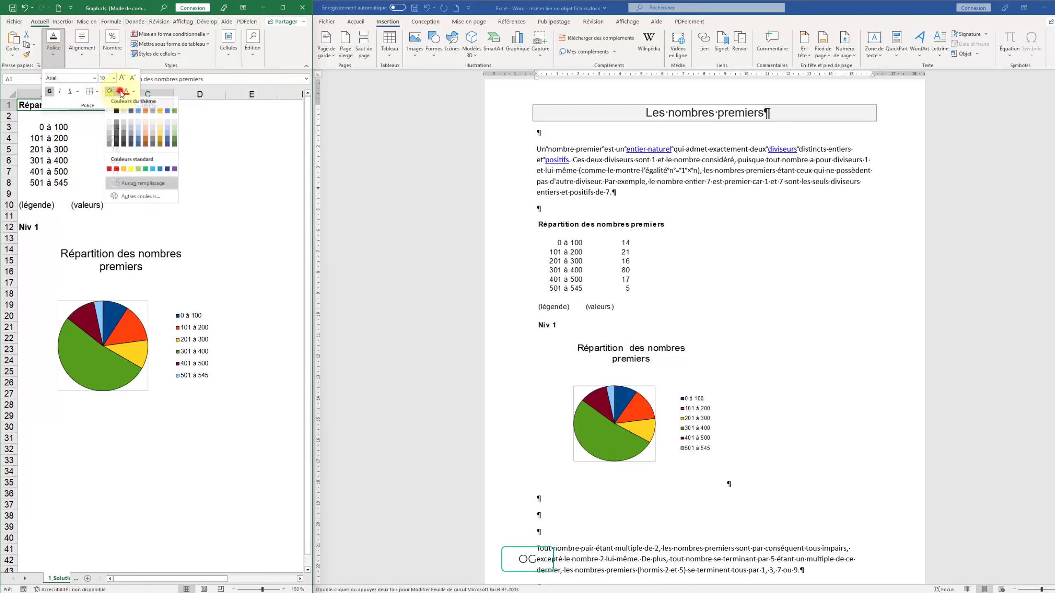
left_click(131, 171)
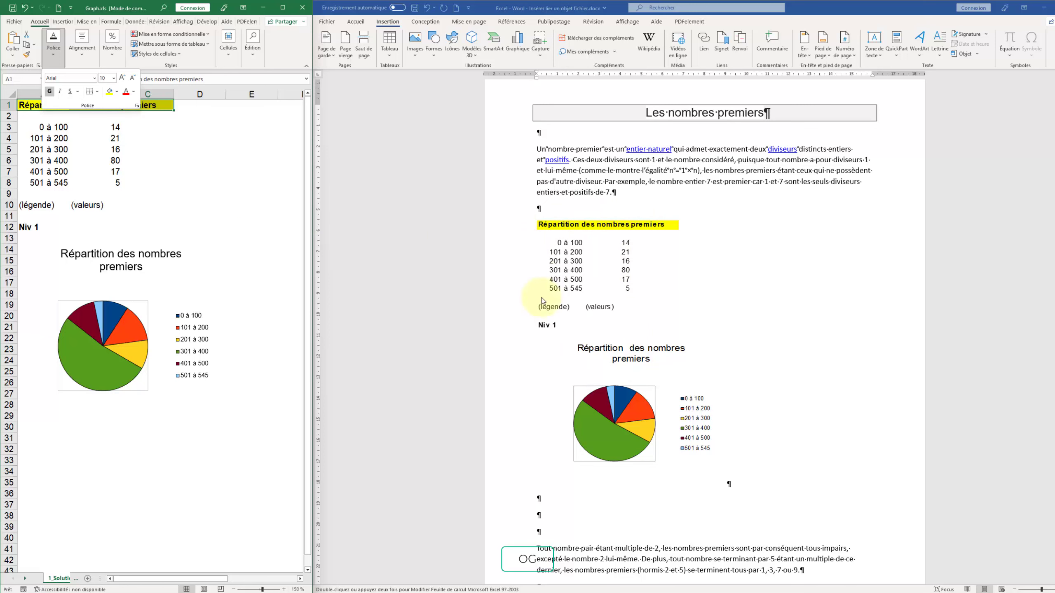
right_click(574, 270)
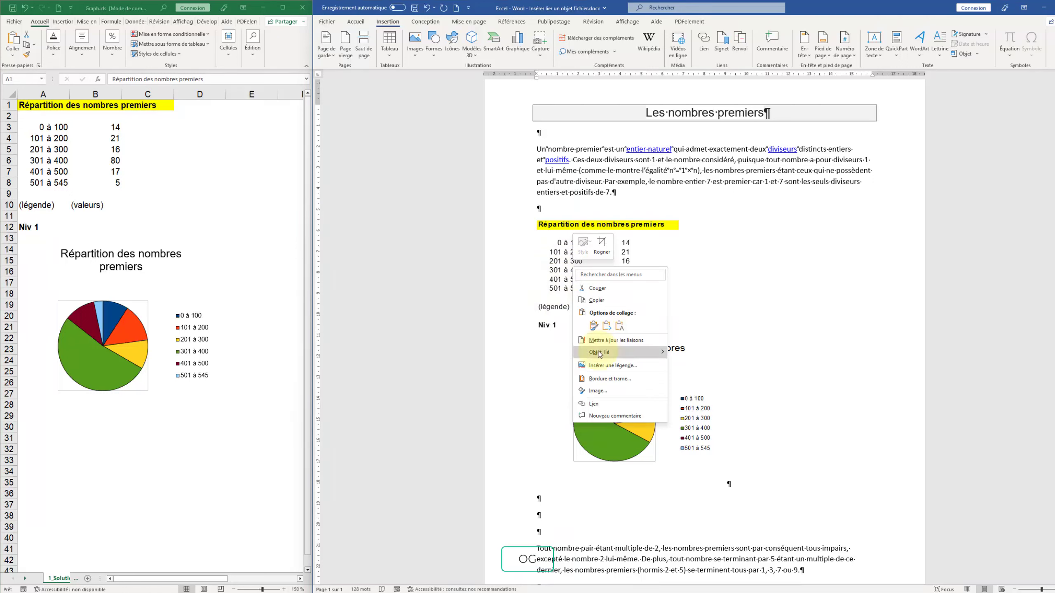
mouse_move(610, 352)
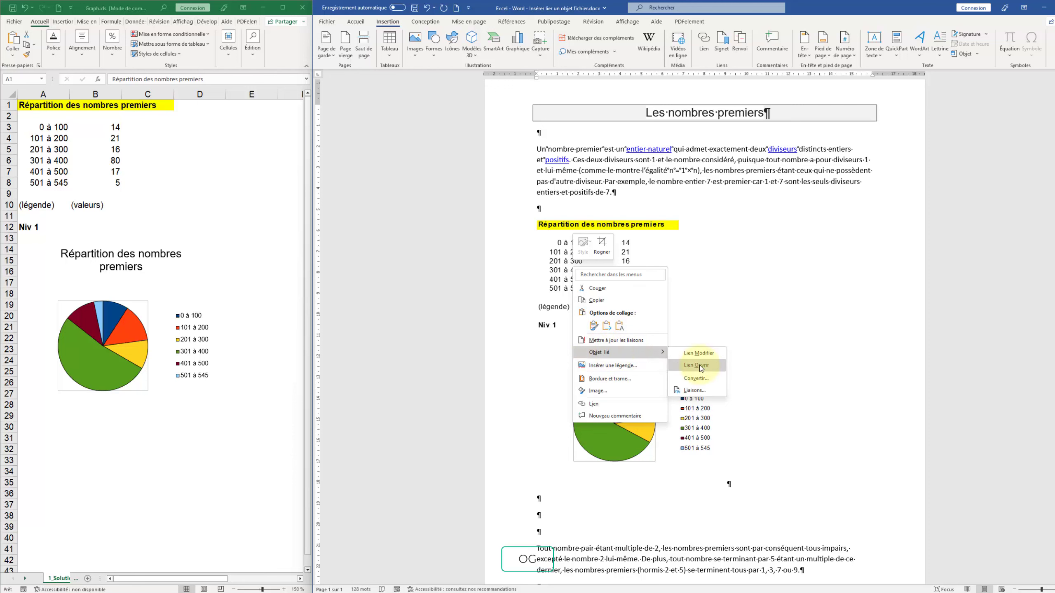
left_click(693, 390)
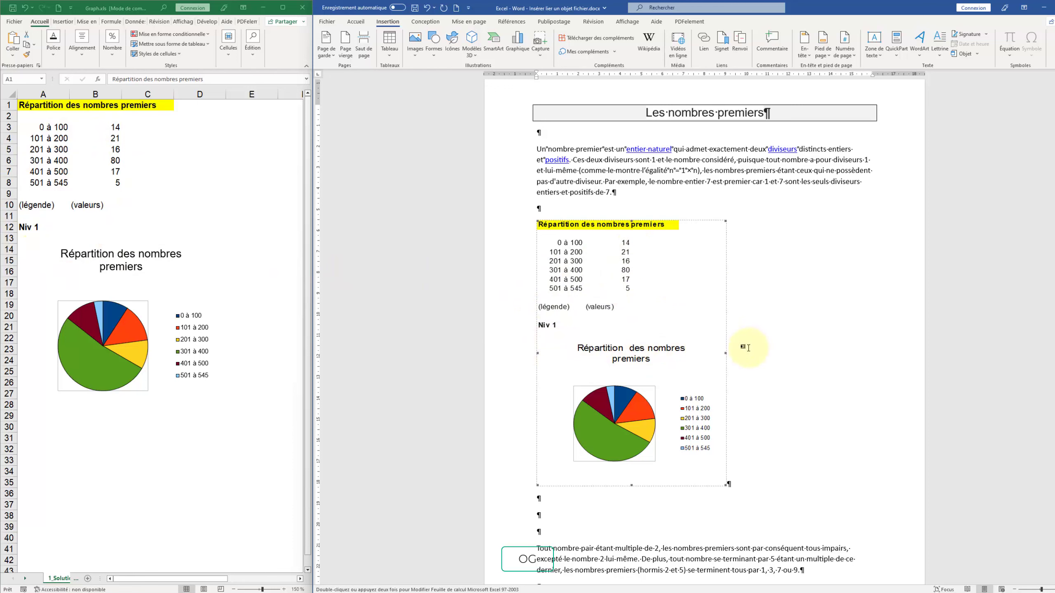
In Excel's print page setup, set scaling to 'Ajuster à 1 page' so the sheet prints on one page
left_click(84, 211)
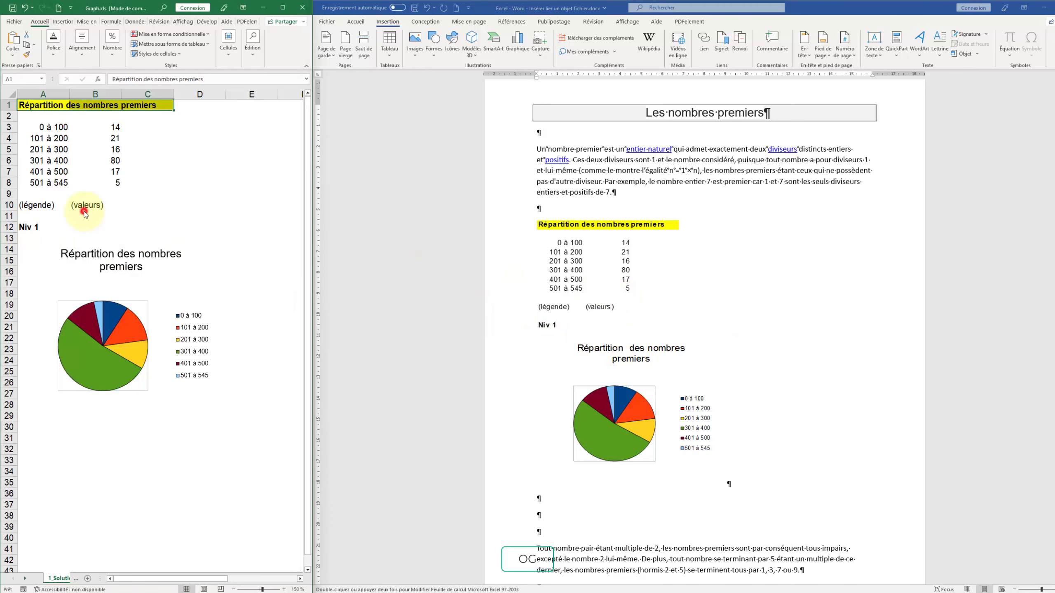
left_click(48, 152)
left_click(13, 23)
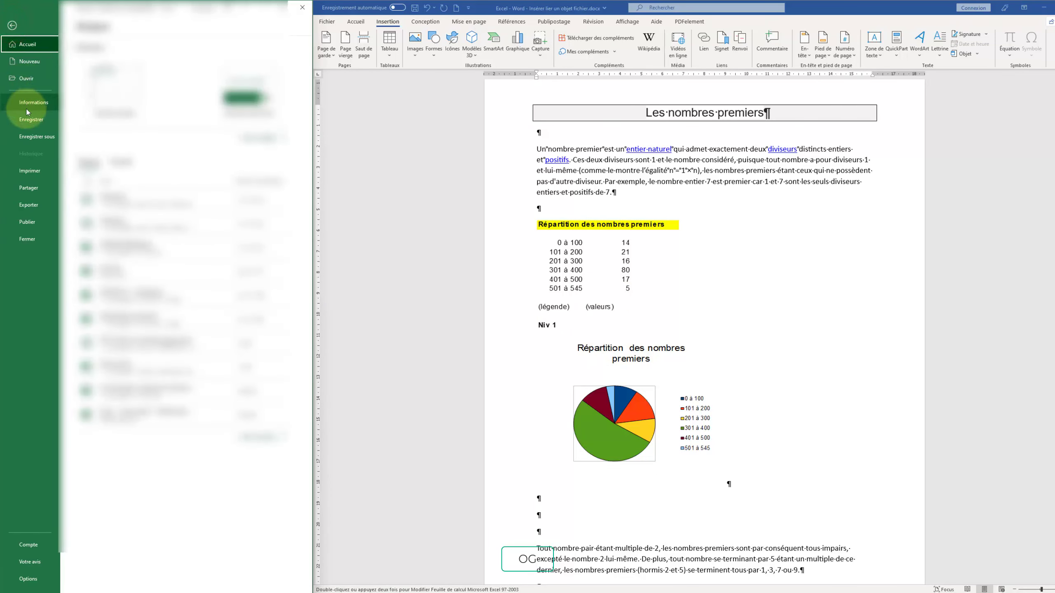
left_click(31, 171)
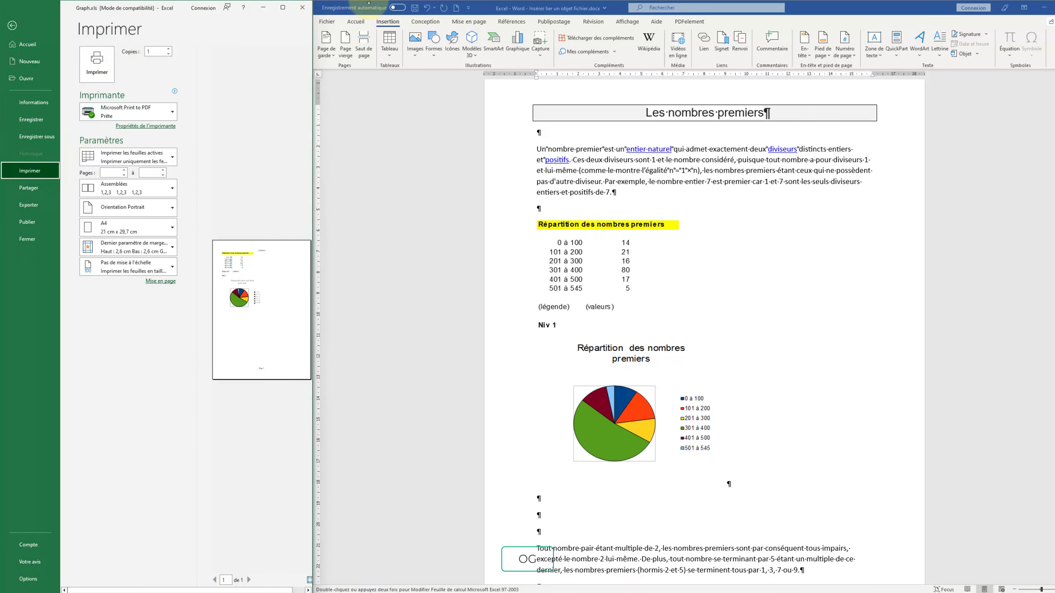
left_click(157, 281)
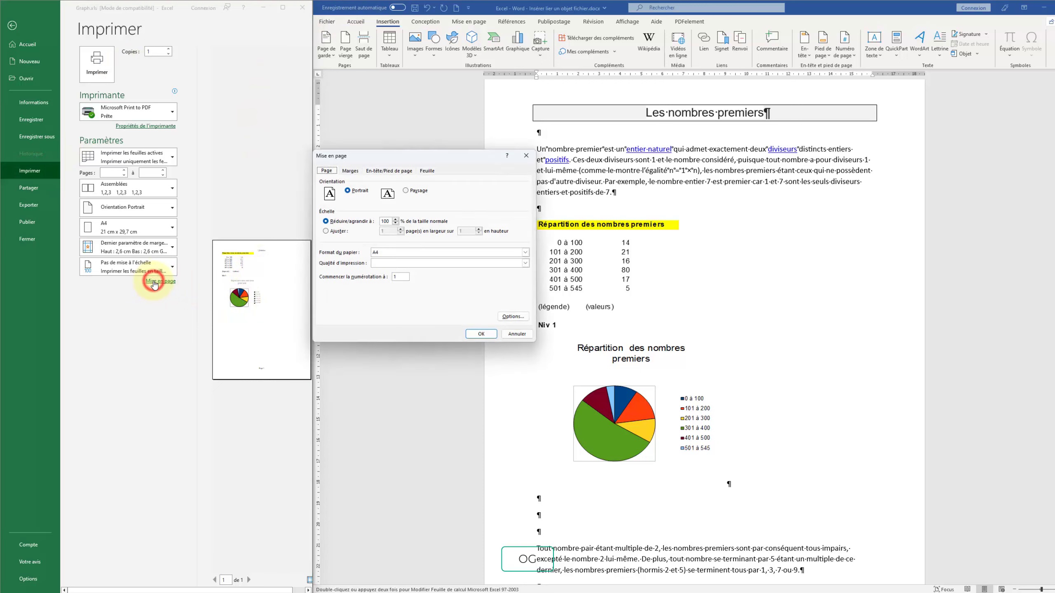
left_click(329, 232)
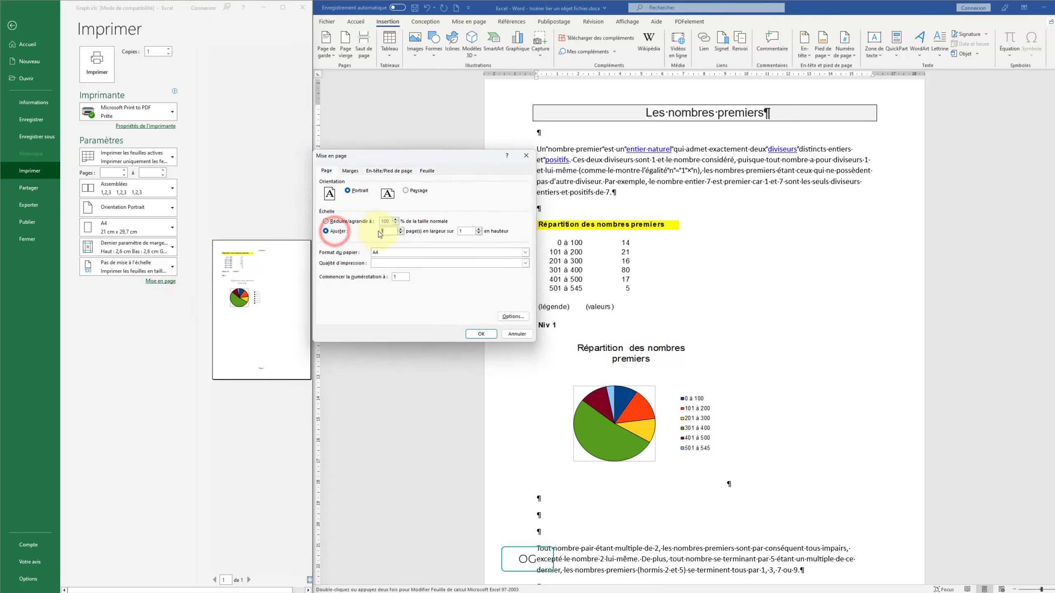
left_click(481, 334)
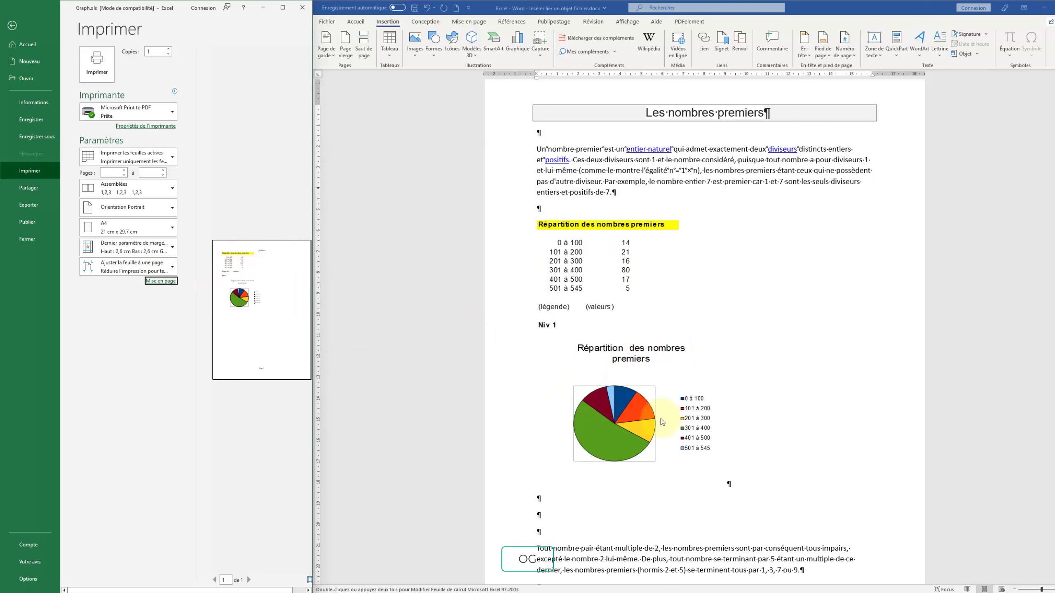
left_click(571, 325)
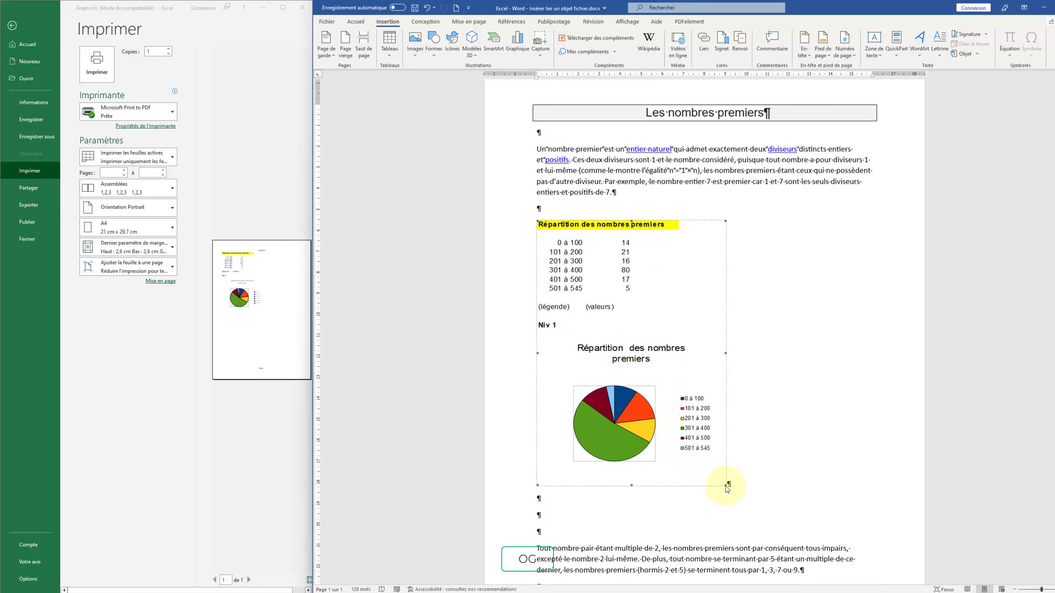
Try enlarging the linked Graph.xls object, undo, then shrink it proportionally to about its original size
left_click_drag(726, 486, 746, 479)
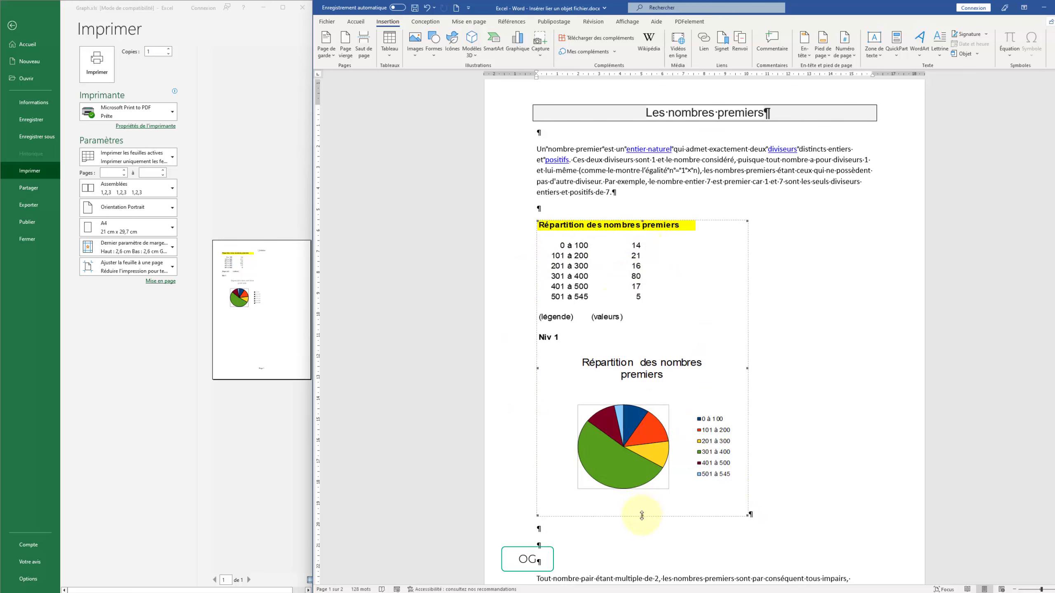
mouse_move(643, 516)
left_mouse_down()
mouse_move(645, 390)
mouse_move(656, 567)
left_mouse_up()
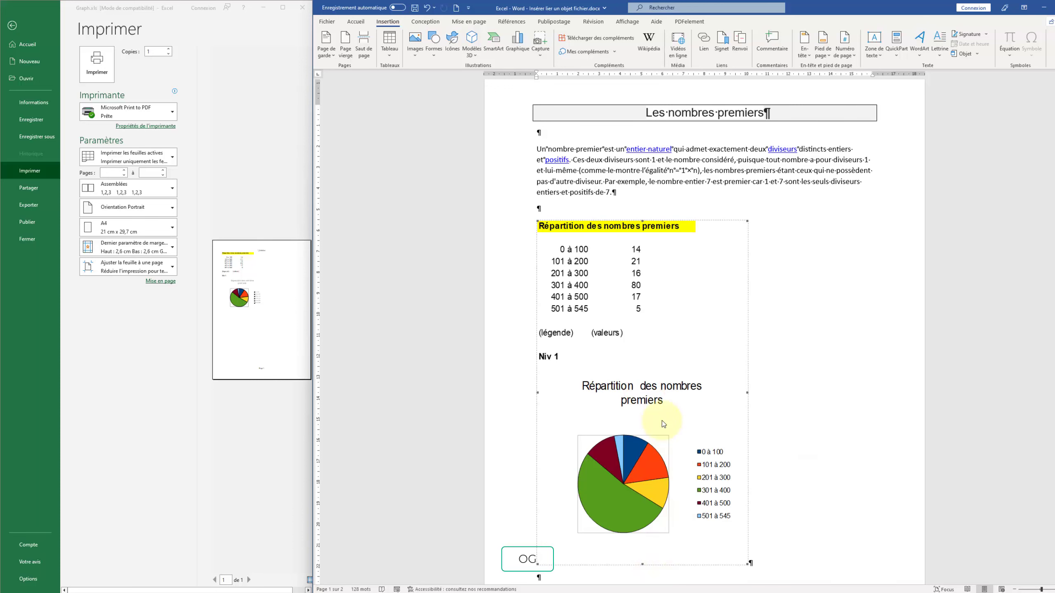
key("ctrl+z")
key("ctrl+z")
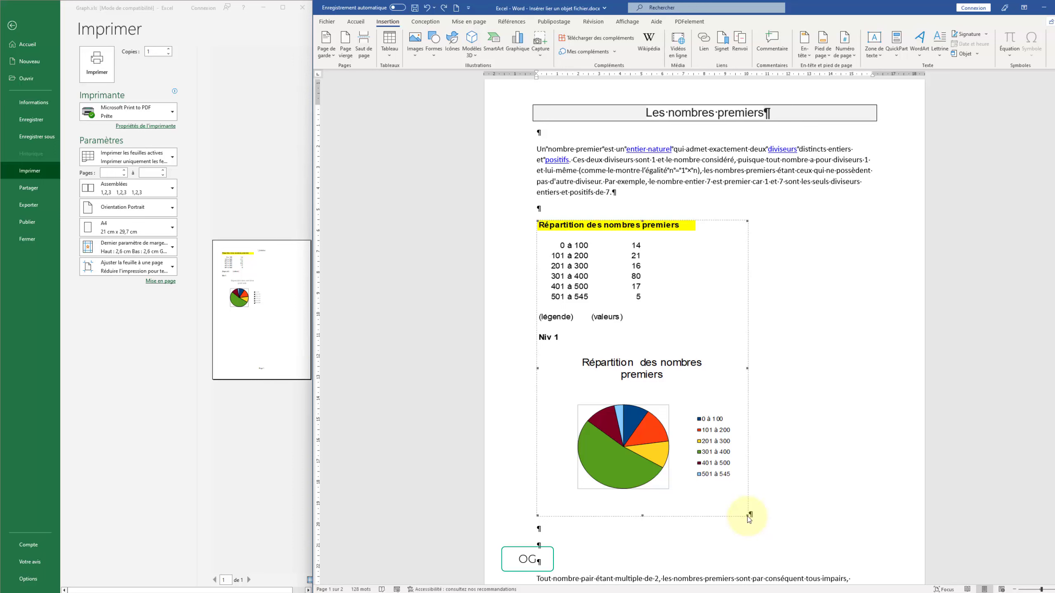
left_click_drag(748, 517, 726, 486)
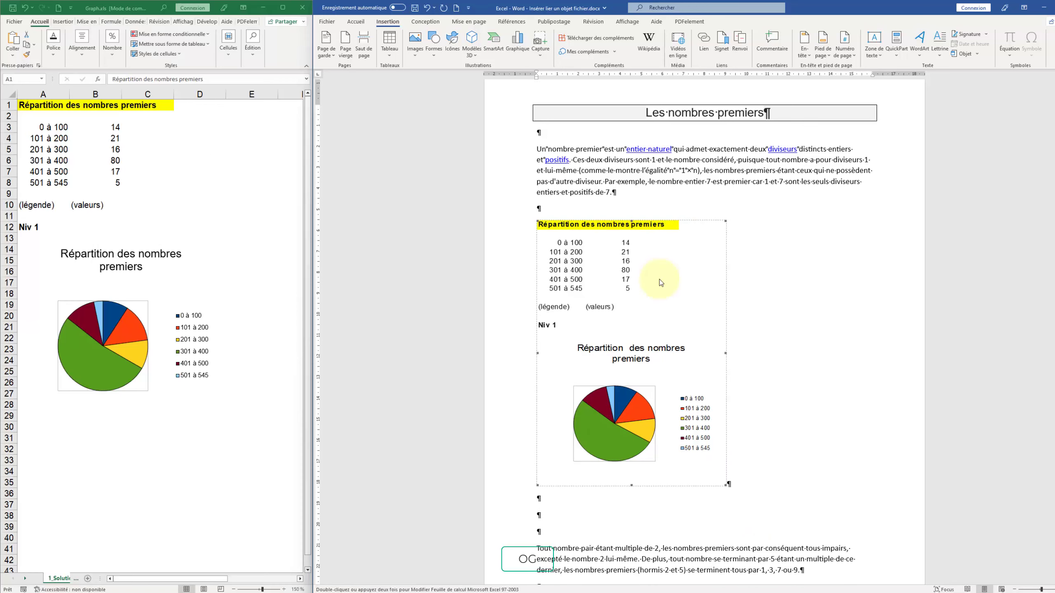